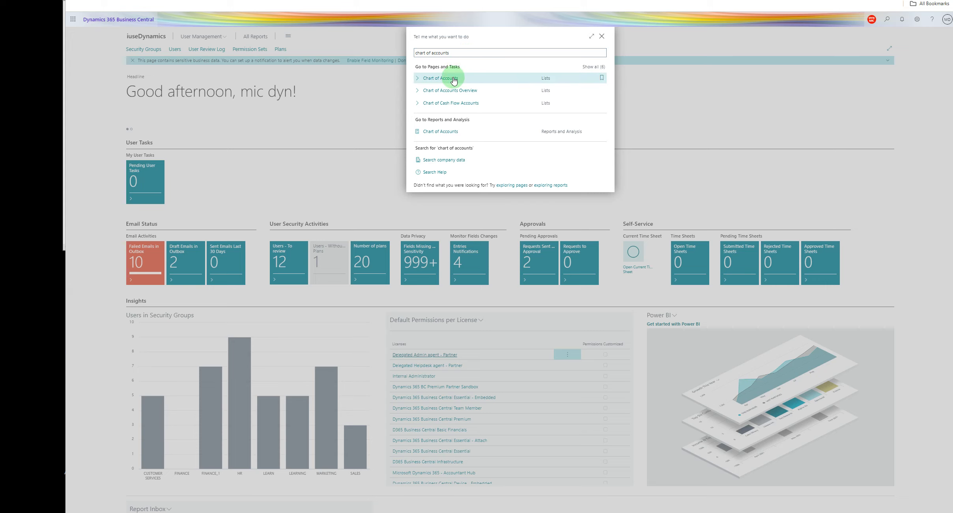
Open the Chart of Accounts list and create a new G/L account numbered 10132 with the name youtube Sales 2.
key("Return")
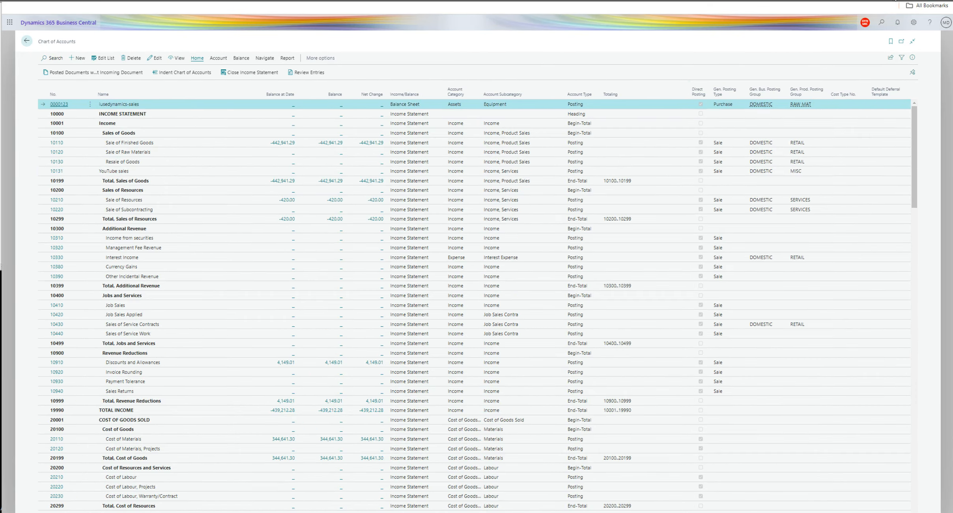
left_click(538, 158)
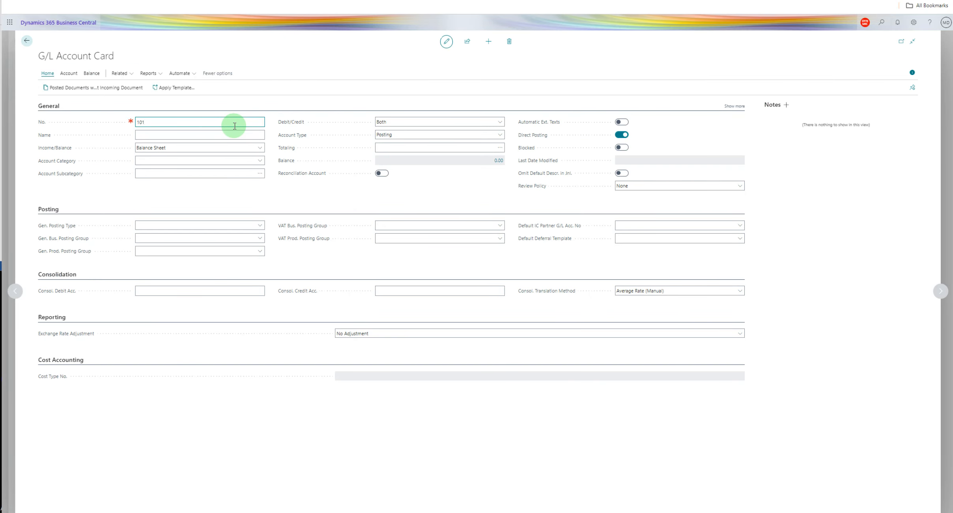
type("32")
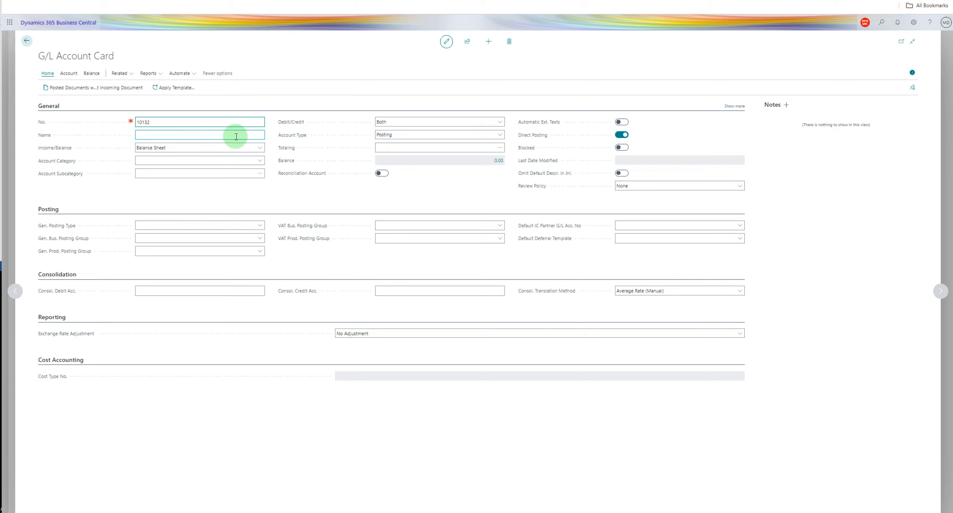
left_click(235, 135)
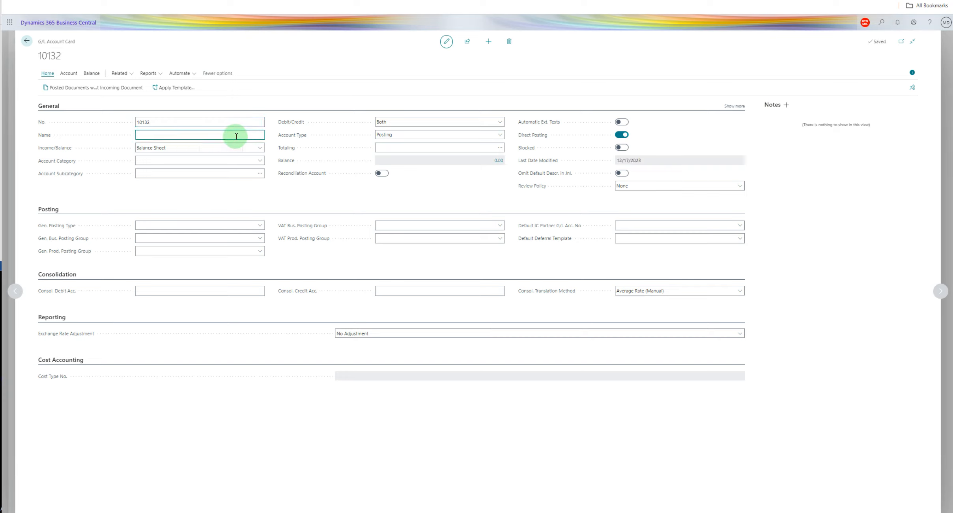
type("youtube Sales 2")
Classify the new account with category Income, subcategory "Income, Services" and account type Posting.
left_click(259, 161)
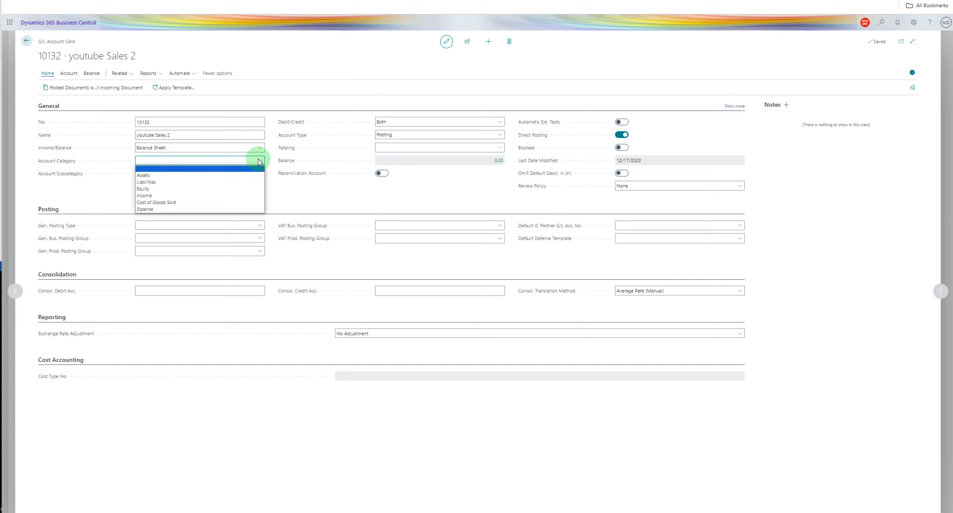
left_click(215, 196)
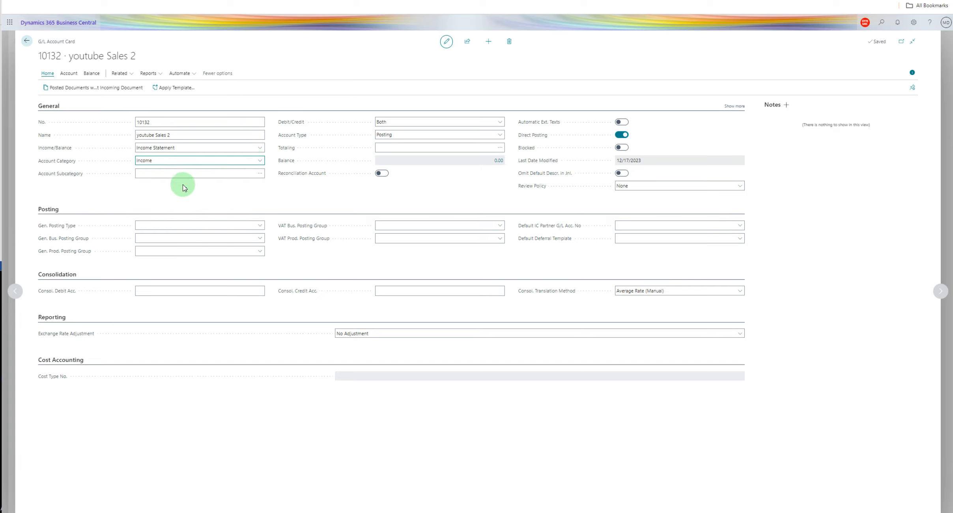
left_click(260, 177)
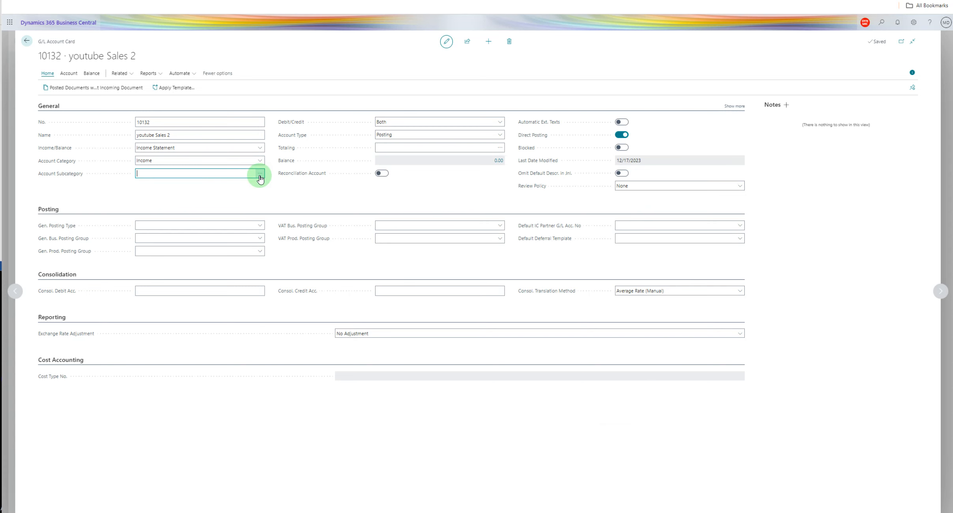
left_click(260, 175)
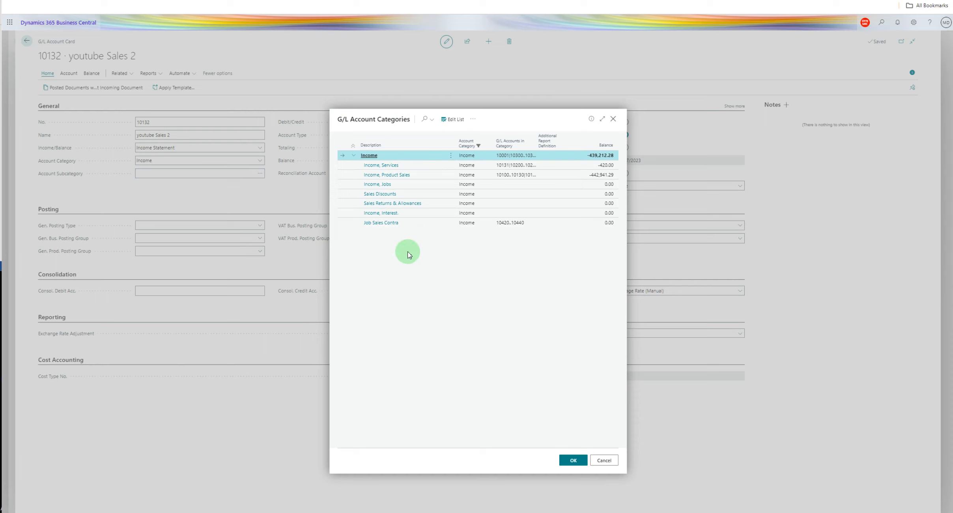
left_click(379, 165)
key("Return")
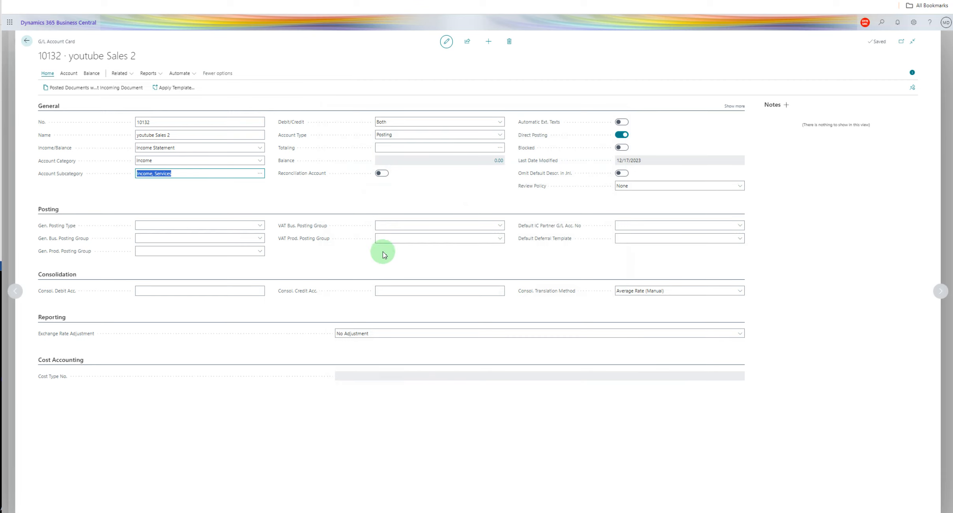
left_click(895, 0)
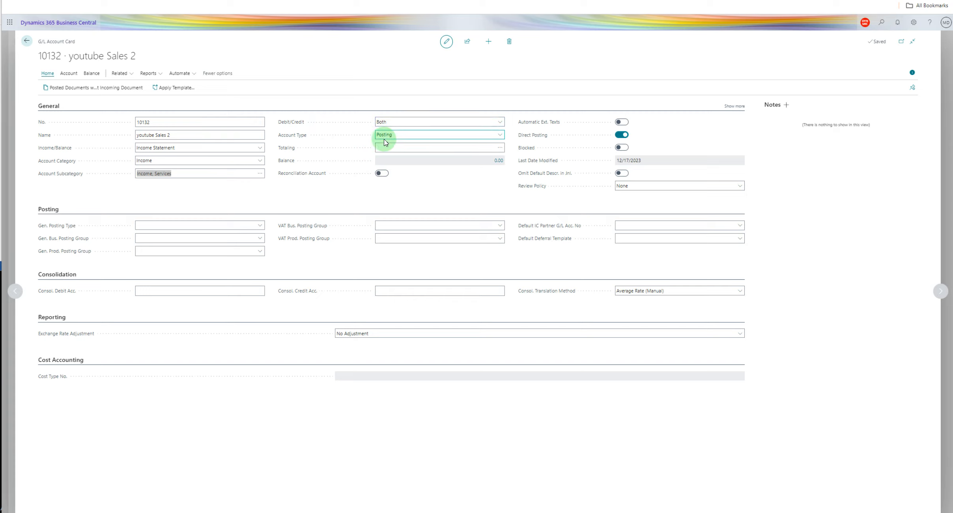
left_click(499, 136)
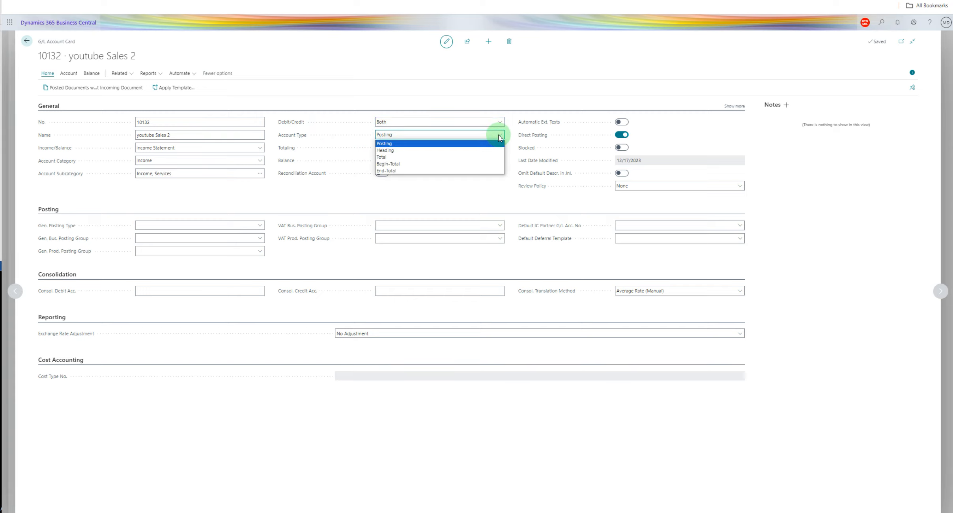
left_click(453, 144)
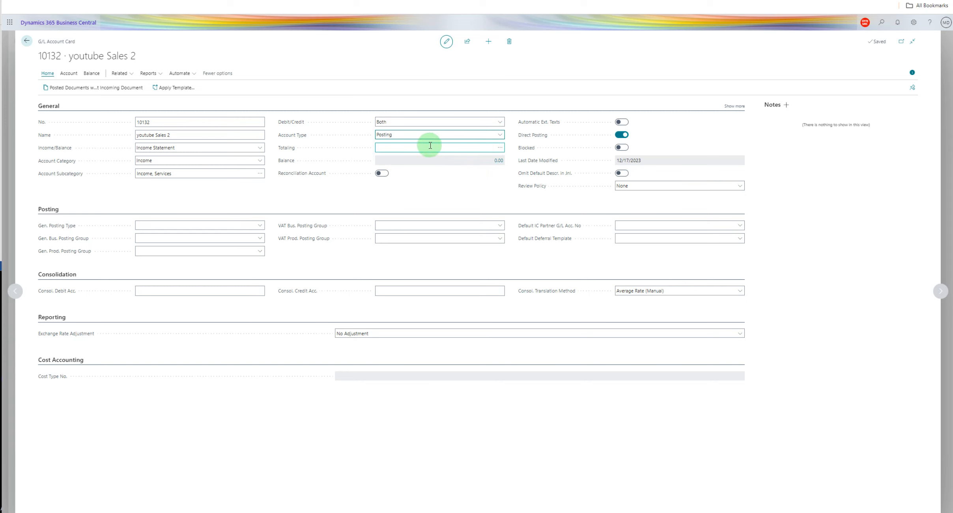
View the account list offered for Totaling and the ledger entries behind the account's balance, closing both without changes.
left_click(500, 148)
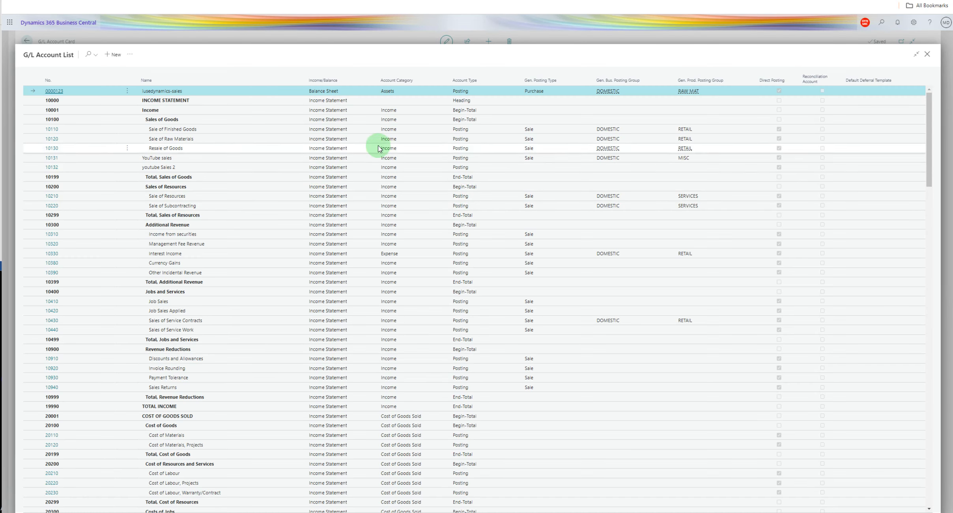
key("Escape")
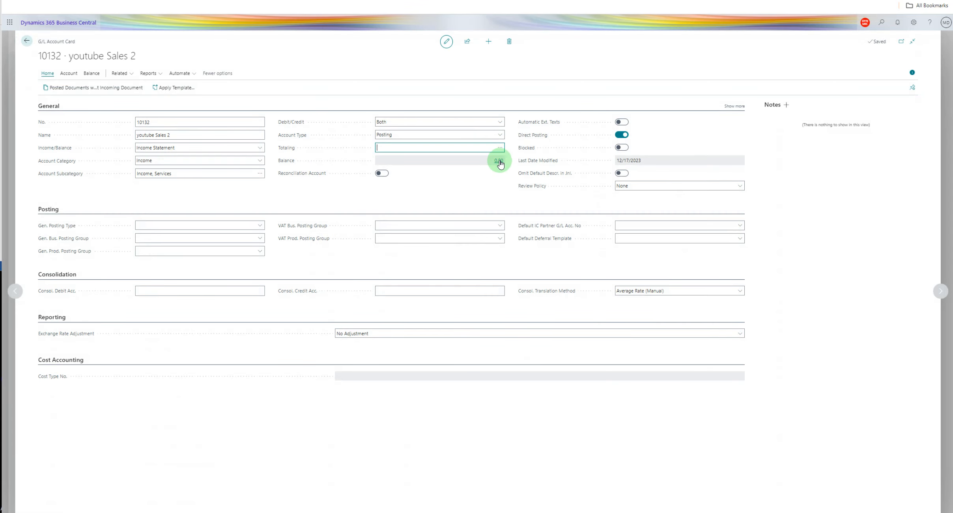
left_click(500, 161)
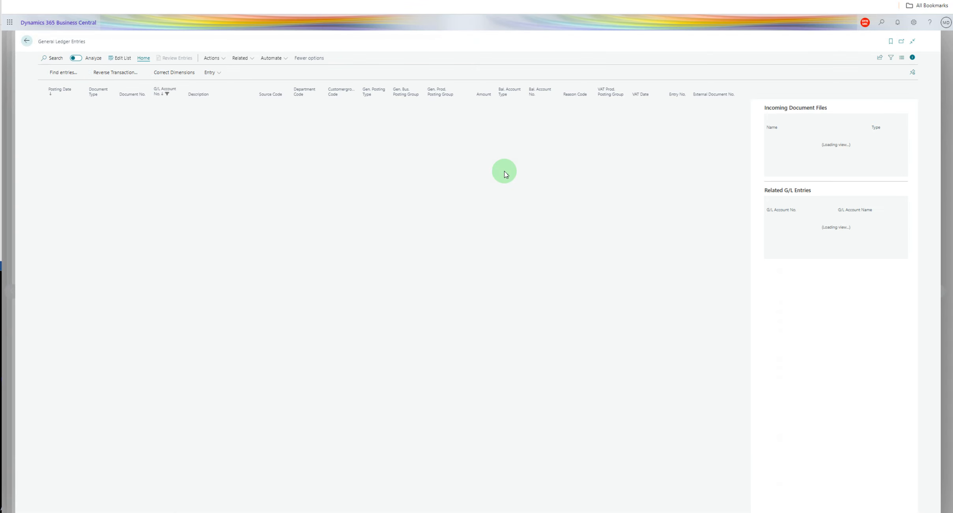
key("Escape")
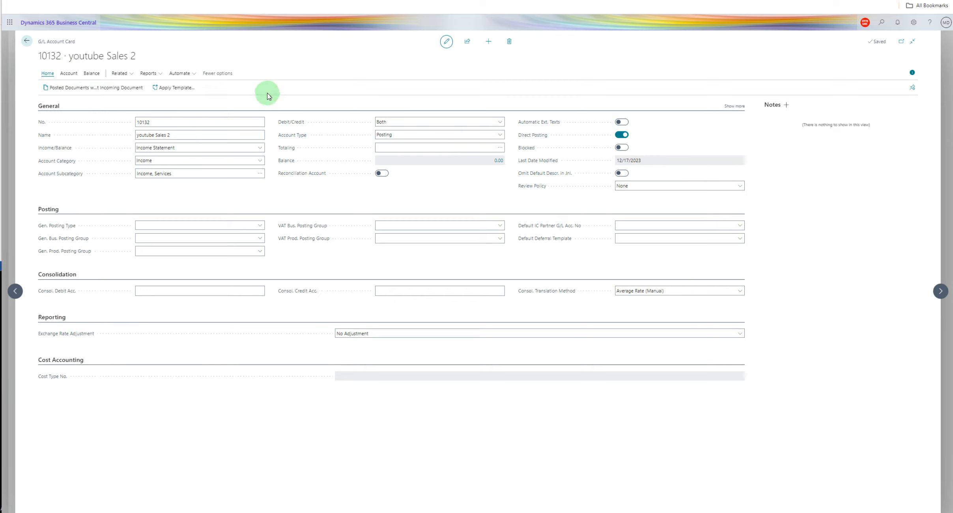
Set the account's general posting type to Sale, business posting group to DOMESTIC and product posting group to MISC.
left_click(254, 224)
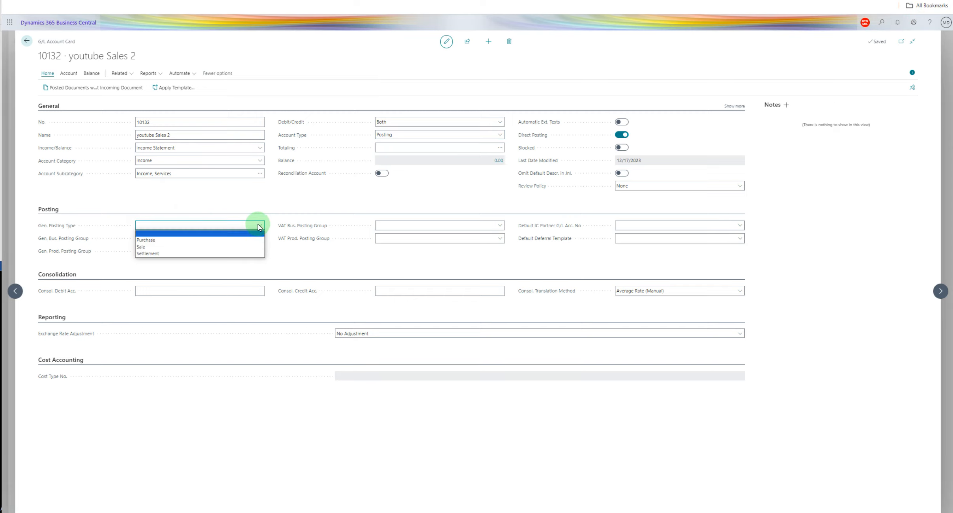
left_click(234, 247)
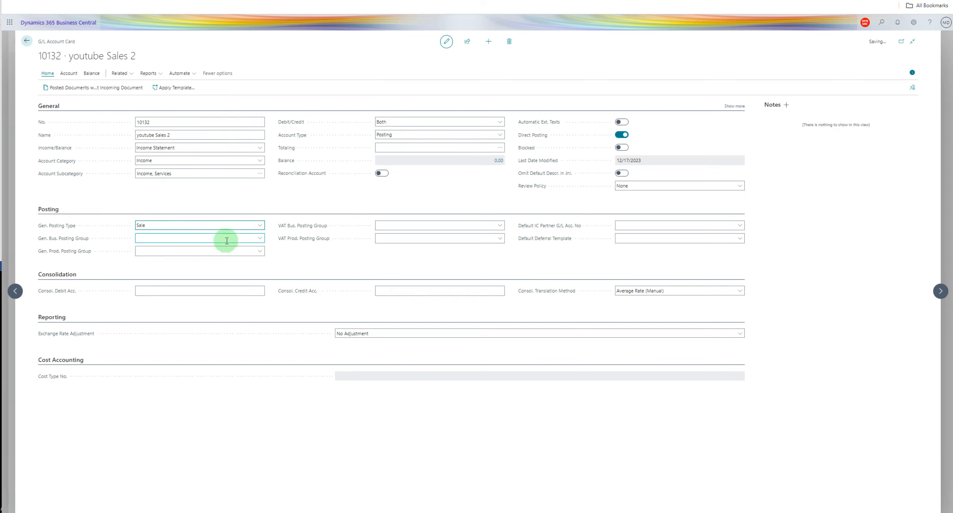
left_click(255, 239)
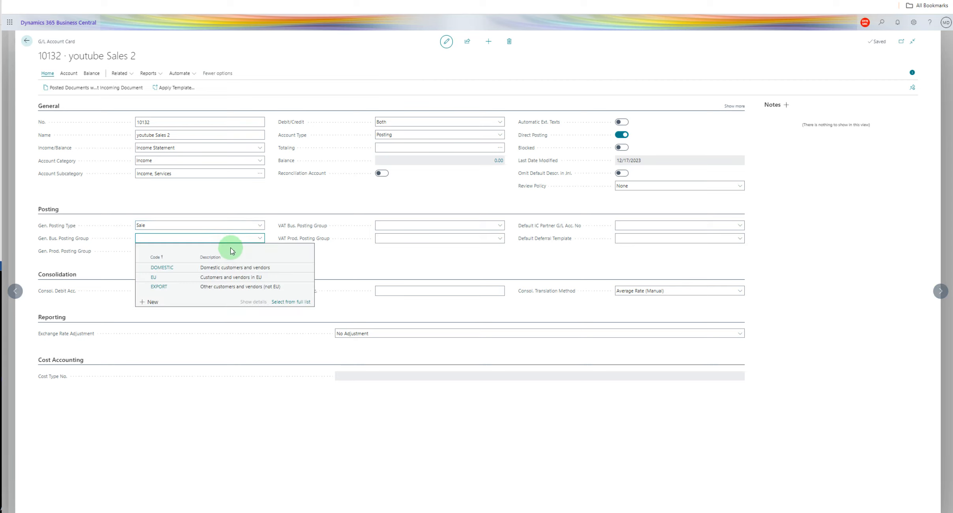
left_click(185, 267)
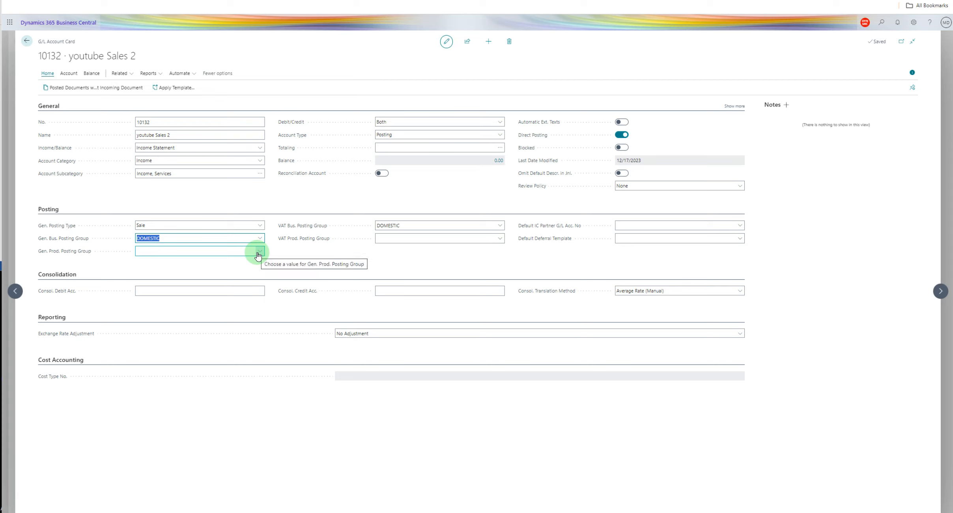
left_click(258, 255)
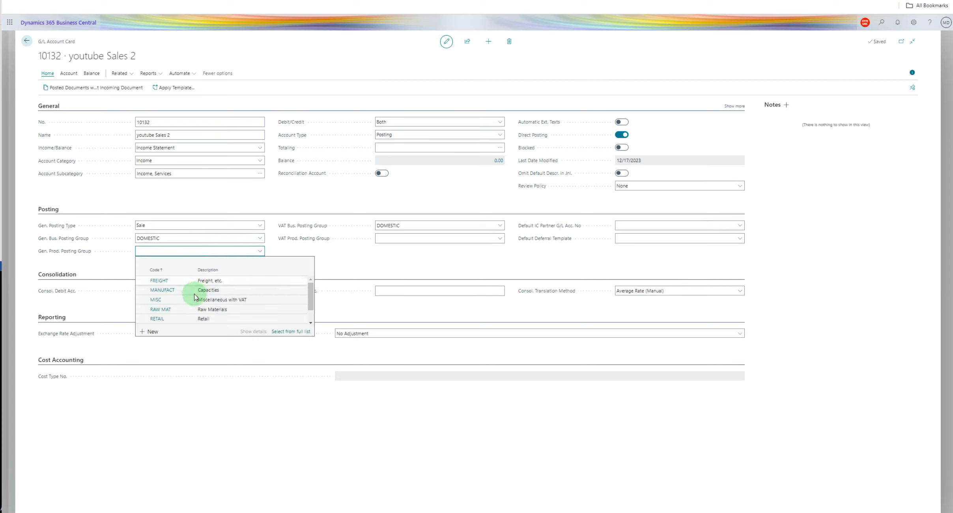
left_click(155, 300)
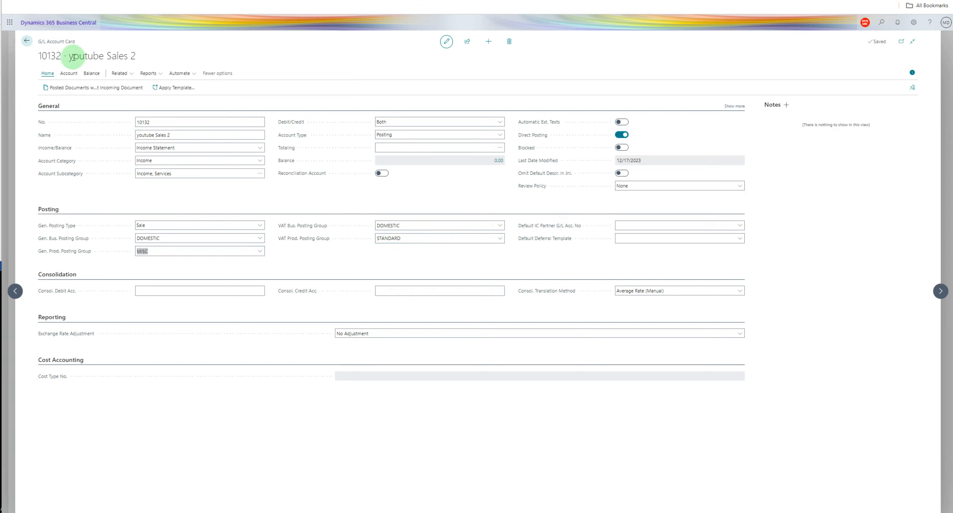
Return to the Chart of Accounts and examine the balance at date of Total, Sales of Goods.
left_click_drag(64, 57, 40, 56)
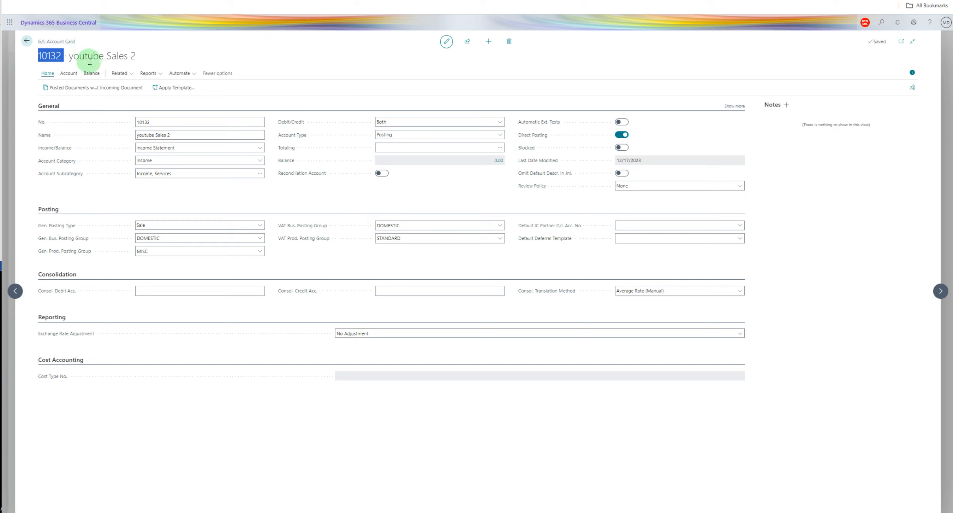
left_click(28, 40)
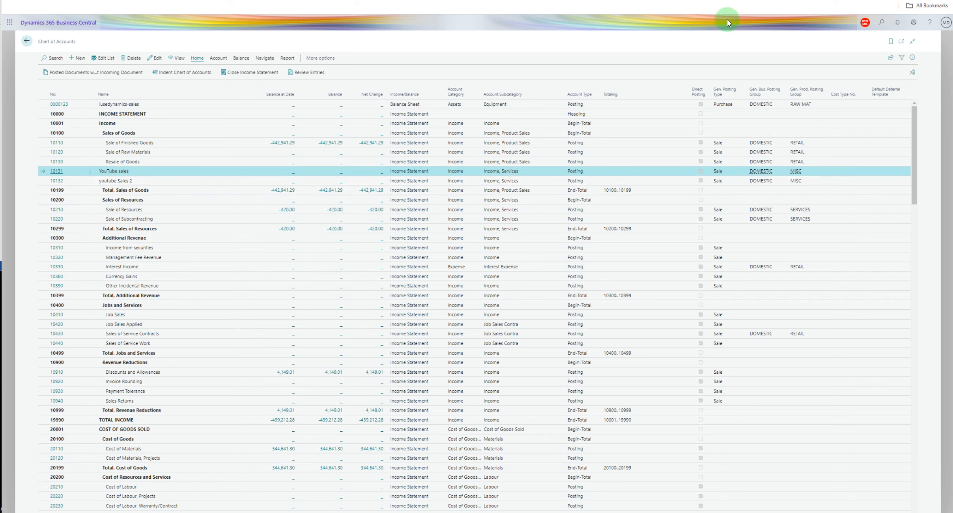
key("Down")
key("Down")
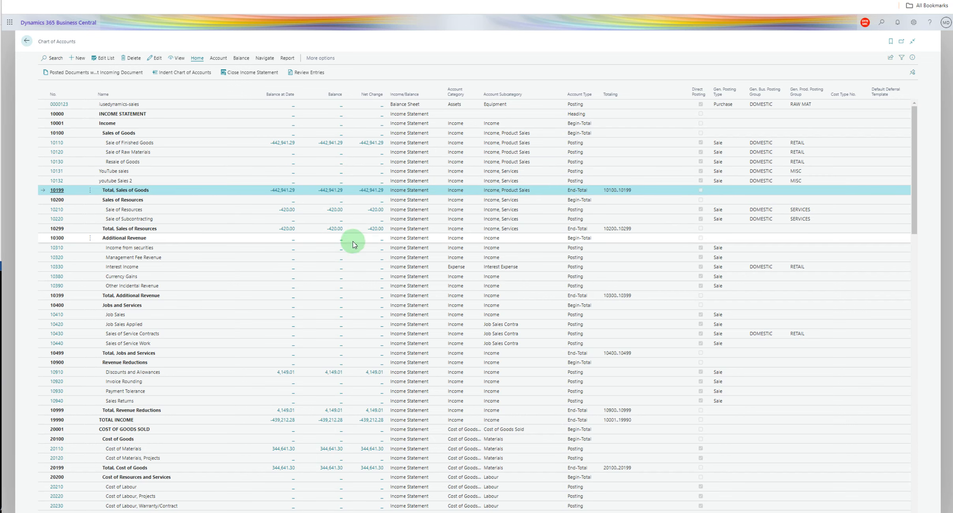
left_click(287, 191)
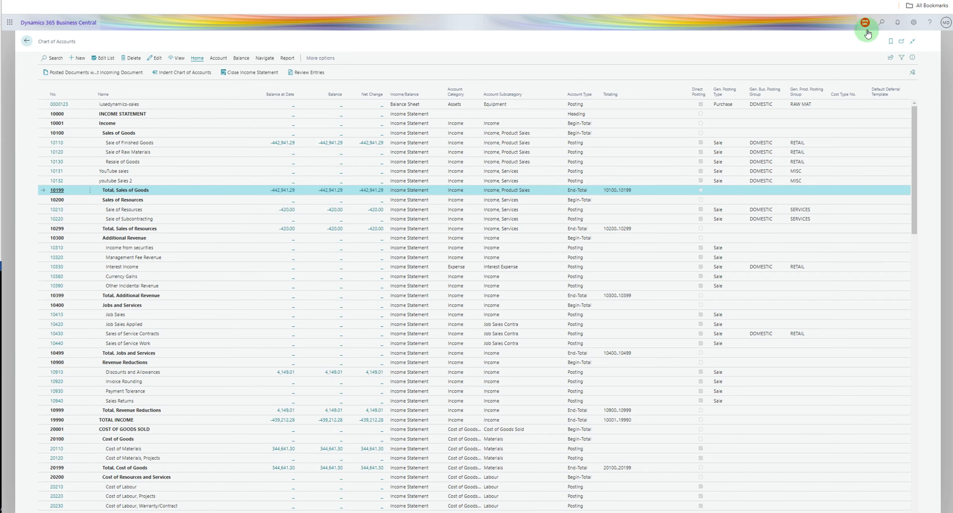
Open General Journals and enter G/L account 10132 (youtube Sales 2) as the account on the second line.
left_click(882, 24)
left_click(225, 147)
left_click(234, 147)
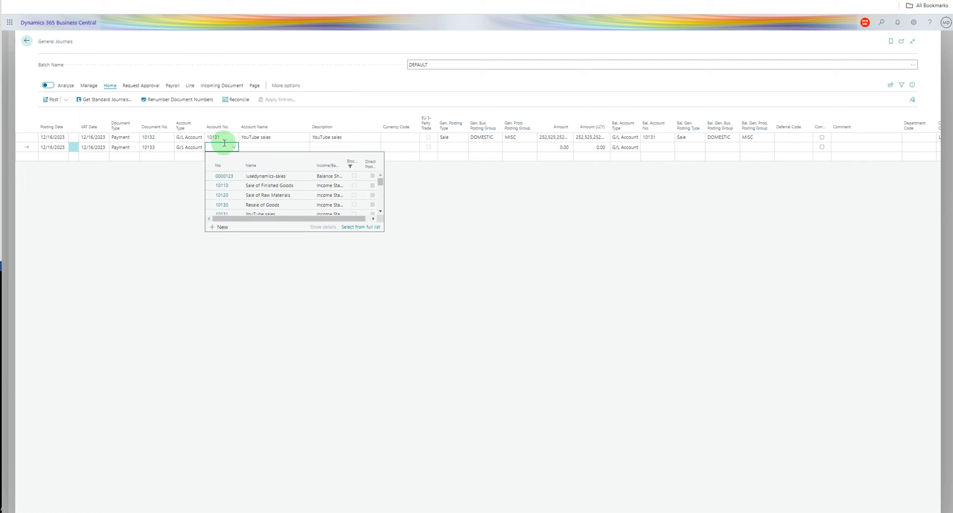
type("10132")
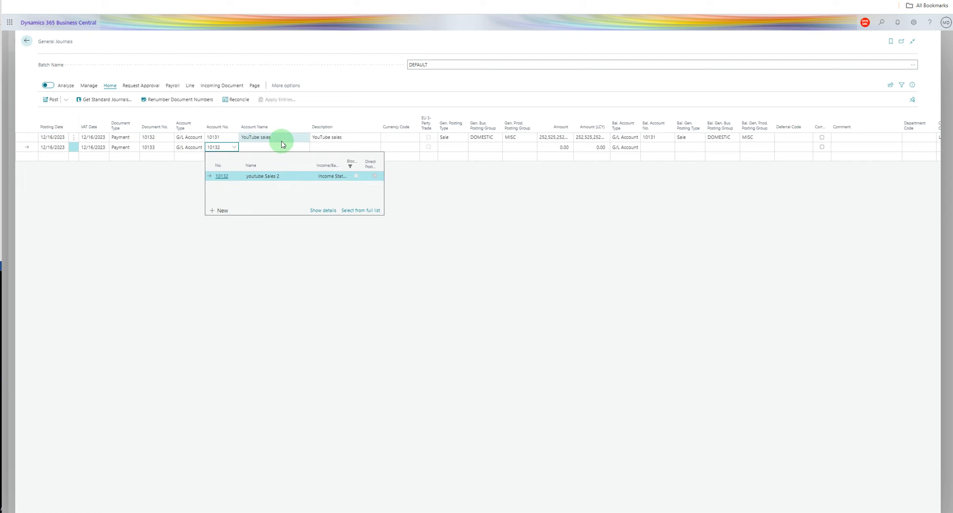
left_click(354, 146)
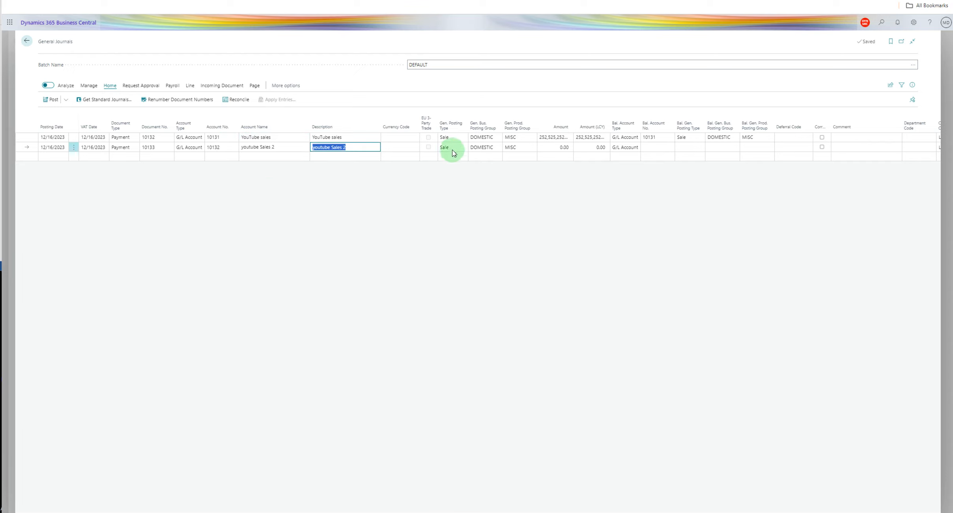
Open the amount of the youtube Sales 2 journal line for editing.
left_click(565, 148)
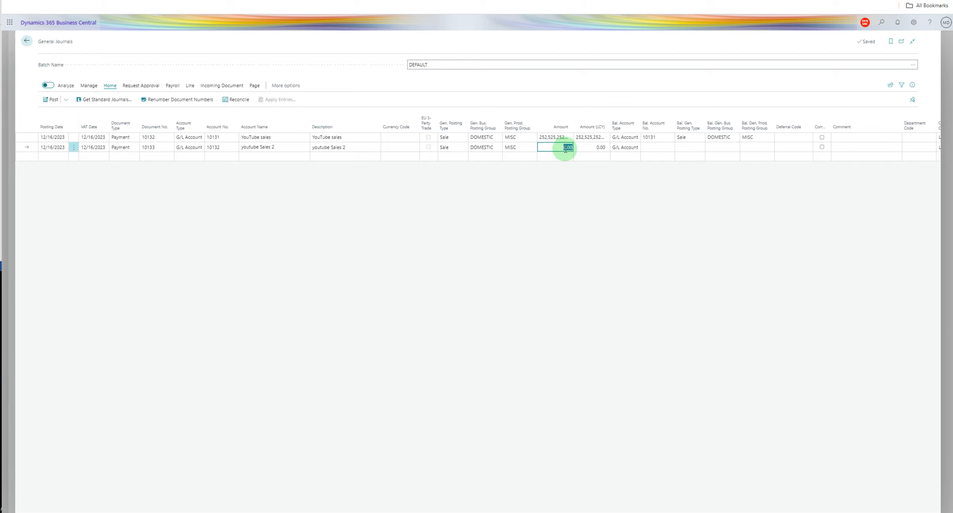